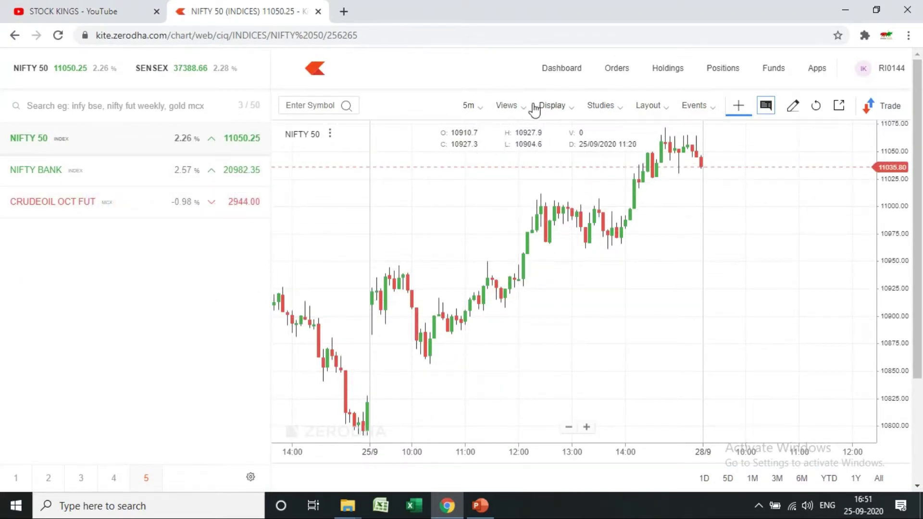
# - Switch the NIFTY 50 chart to 15-minute candles and add the Psychological Line PSY (20) study panel
pyautogui.click(474, 106)
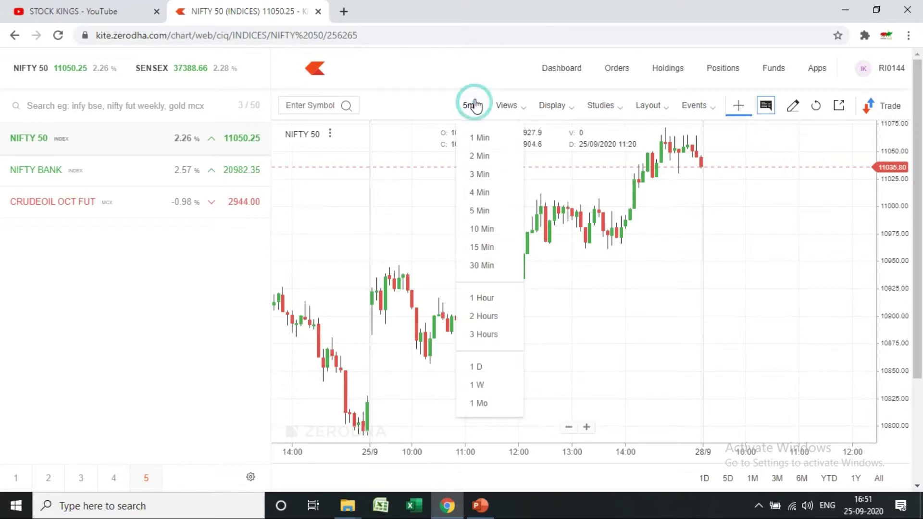
pyautogui.click(494, 247)
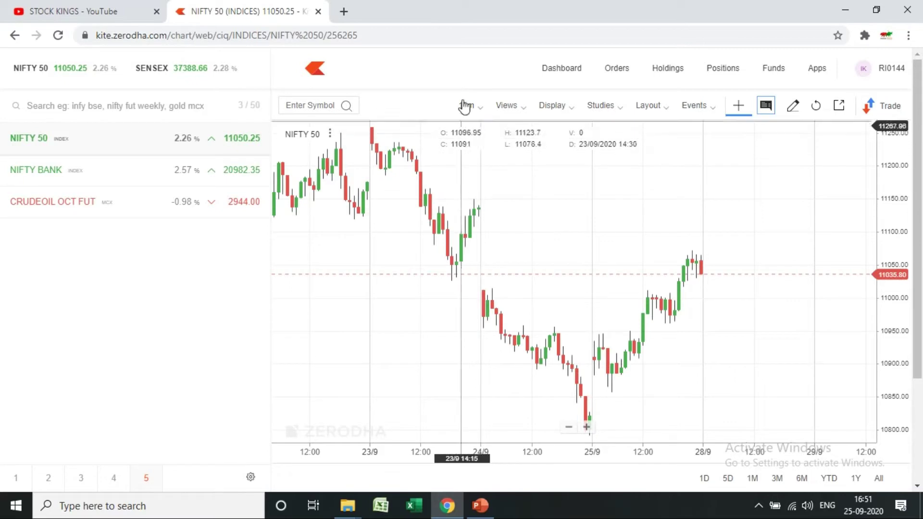
pyautogui.click(603, 107)
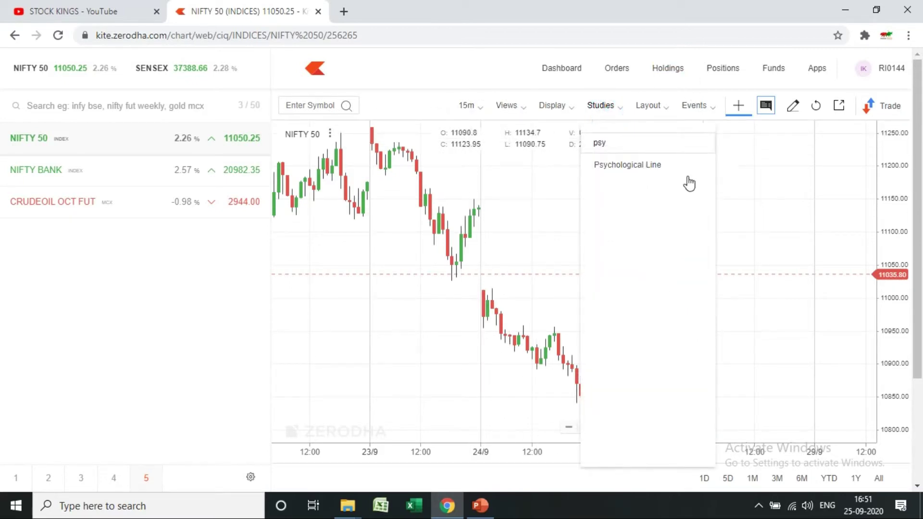
pyautogui.click(640, 168)
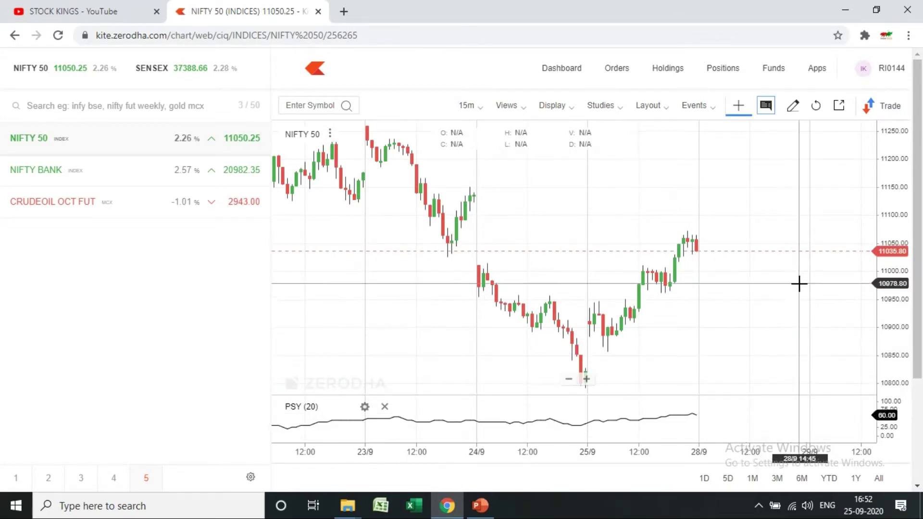
# - Zoom and shift the 15-minute NIFTY 50 chart to show 23/9–28/9 and prices down to 10700
pyautogui.scroll(3, 655, 229)
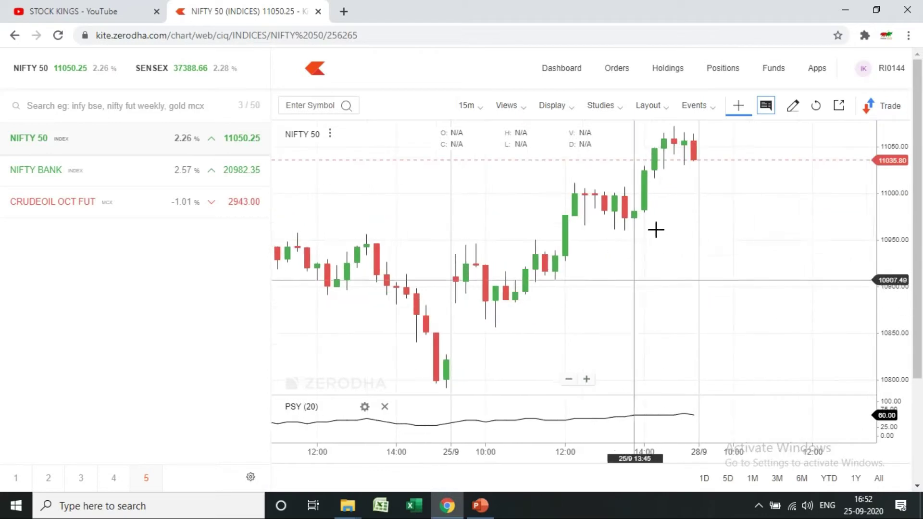
pyautogui.scroll(-2, 744, 264)
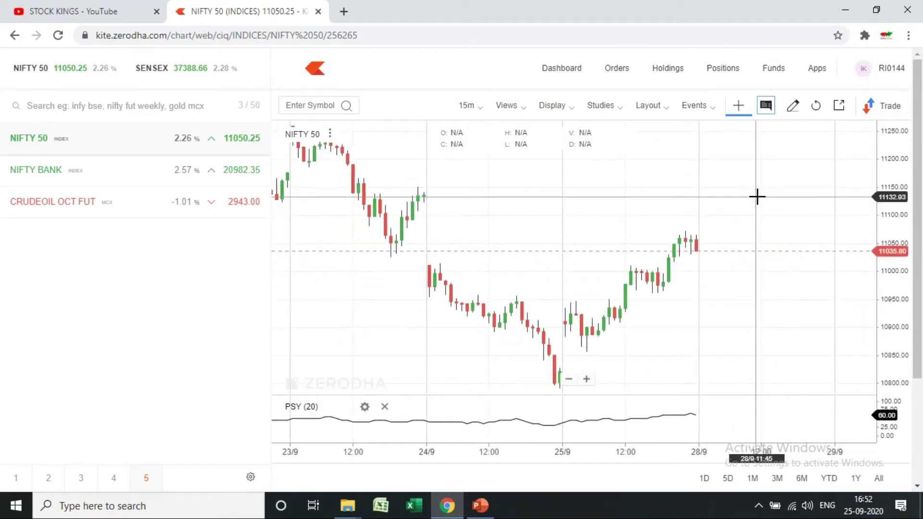
pyautogui.moveTo(781, 357); pyautogui.dragTo(791, 305)
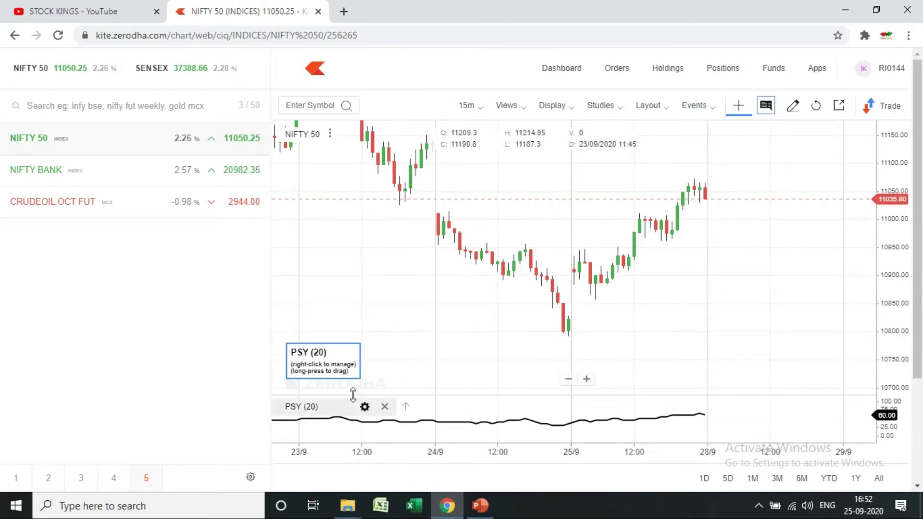
# - In PowerPoint, advance from the formula slide to 'Psychological Line Oscillator – How it works?'
pyautogui.click(480, 505)
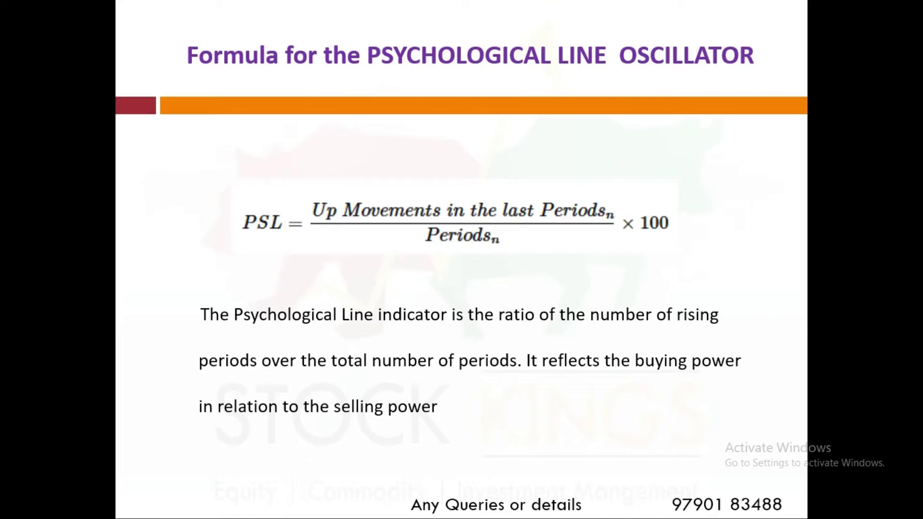
pyautogui.press('Right')
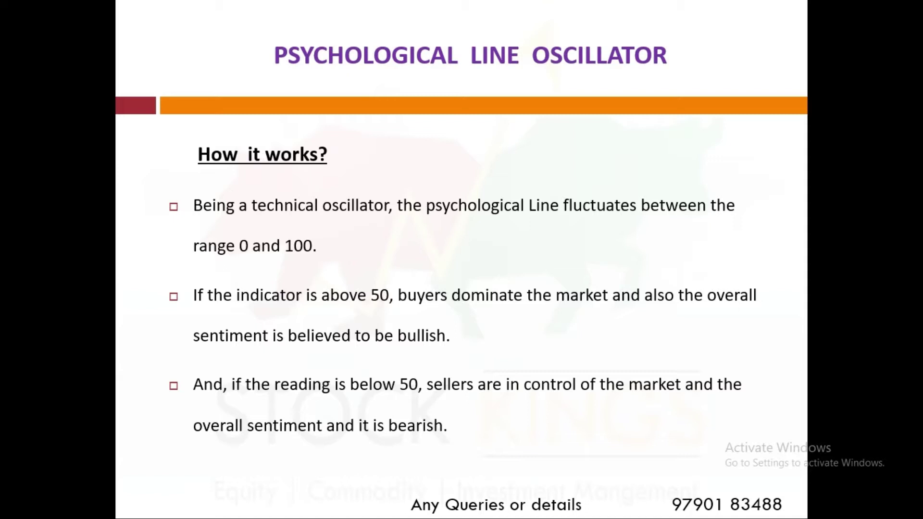
# - Switch from PowerPoint to the ADANIPORTS 15-minute chart with PSY (20) at 45.00
pyautogui.hotkey('alt', 'Tab')
pyautogui.hotkey('alt', 'Tab')
pyautogui.hotkey('alt', 'Tab')
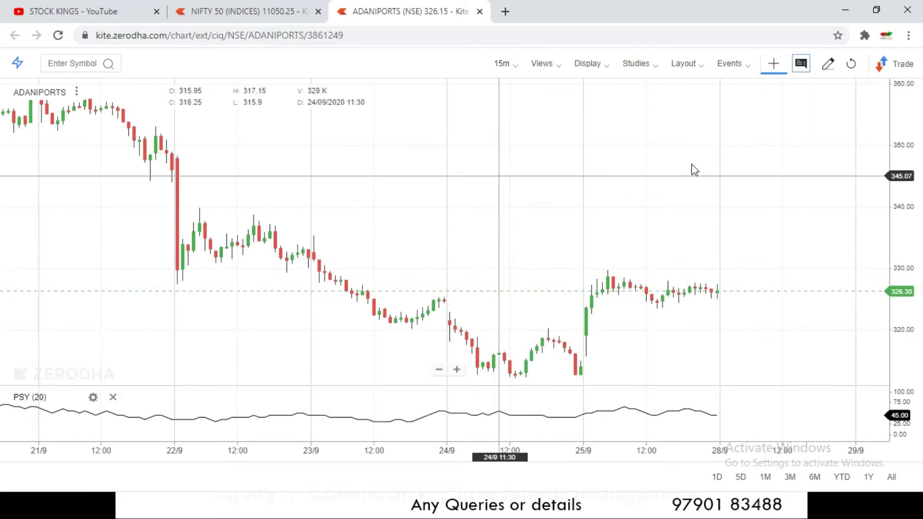
# - Pan the ADANIPORTS chart back to around 23/9 and check the candle values there
pyautogui.hscroll(-5, 706, 167)
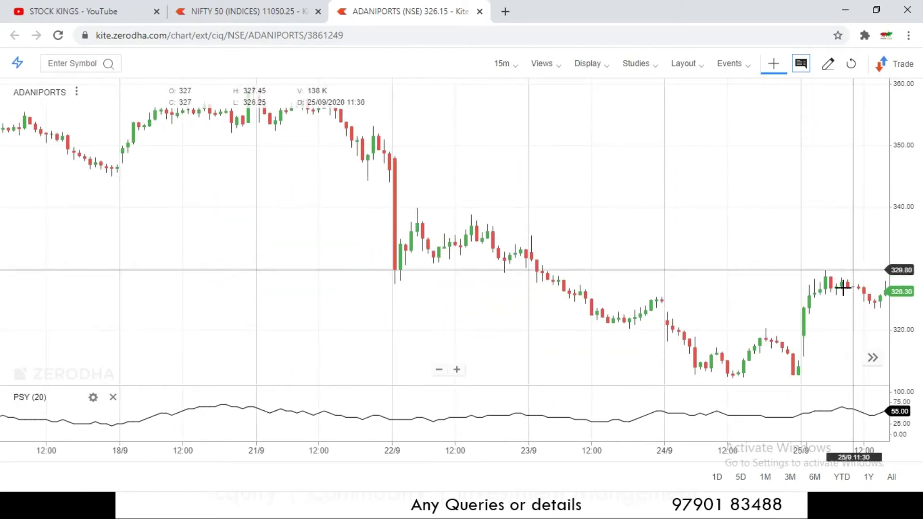
pyautogui.moveTo(675, 284); pyautogui.dragTo(805, 301)
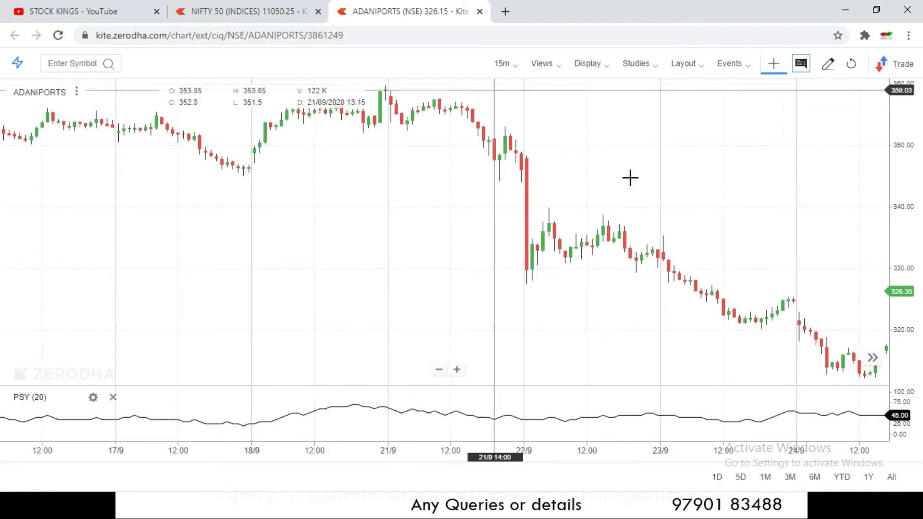
pyautogui.click(740, 224)
pyautogui.moveTo(741, 224); pyautogui.dragTo(735, 228)
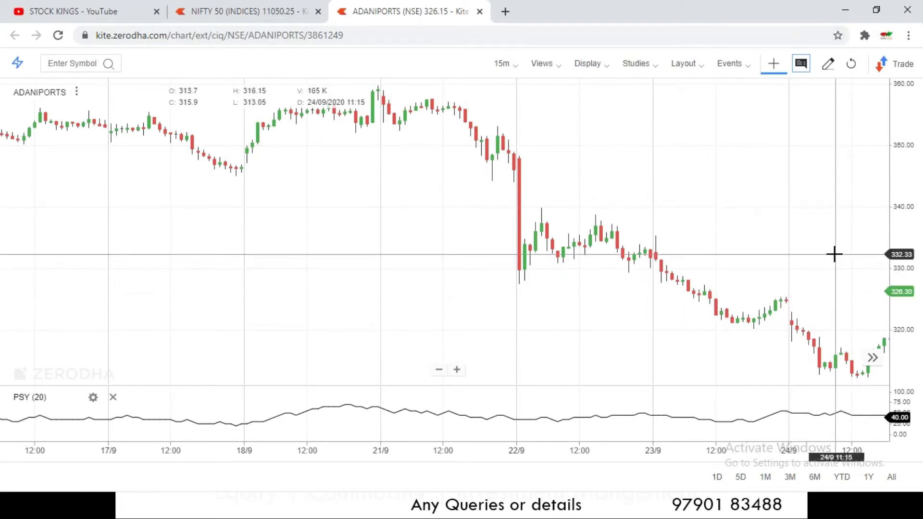
pyautogui.moveTo(785, 249); pyautogui.dragTo(762, 269)
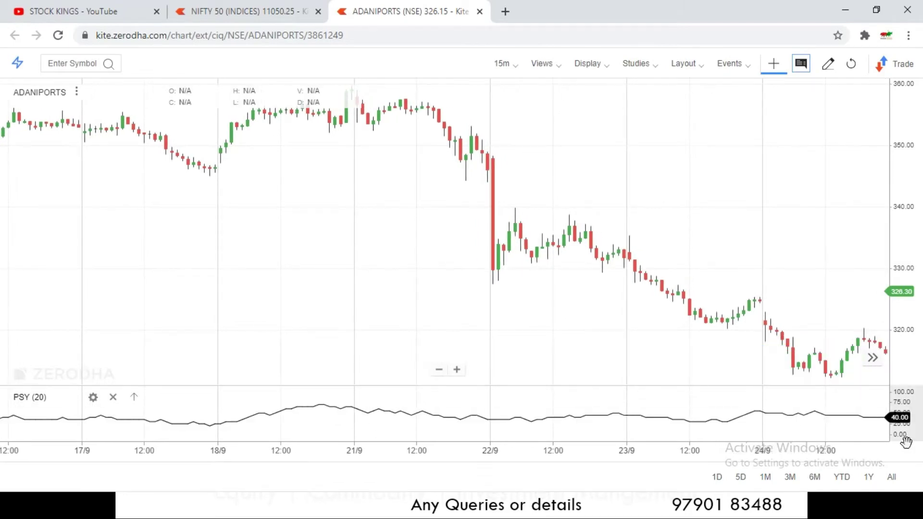
pyautogui.moveTo(826, 275); pyautogui.dragTo(812, 288)
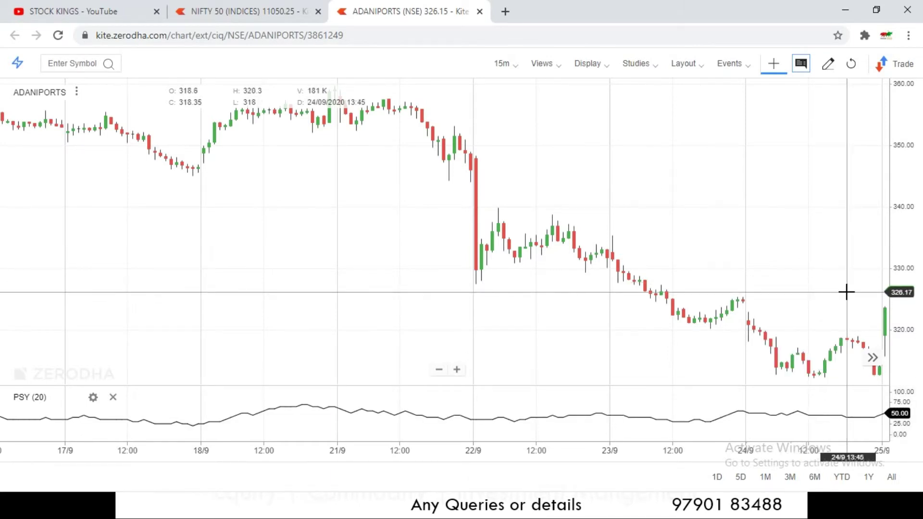
# - Bring the whole 25/9 session into view, up to the 28/9 label at the right edge
pyautogui.moveTo(846, 292); pyautogui.dragTo(834, 290)
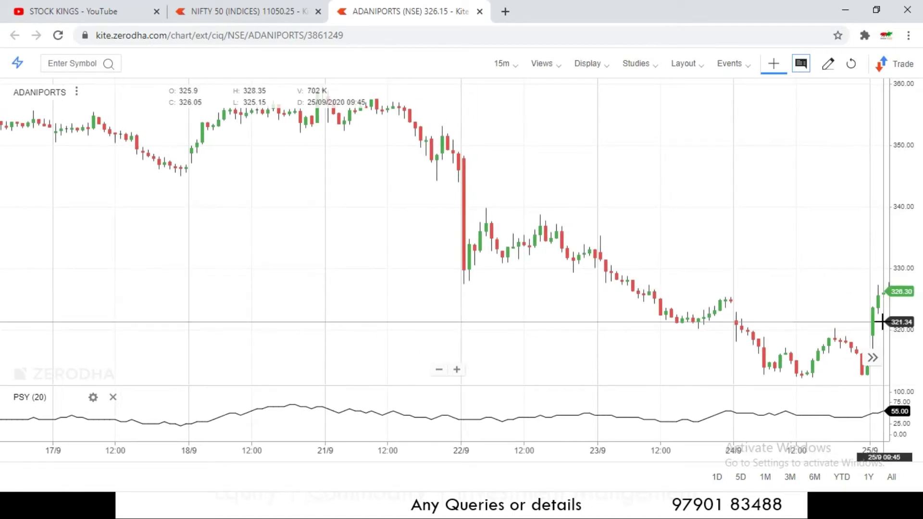
pyautogui.moveTo(866, 315); pyautogui.dragTo(847, 323)
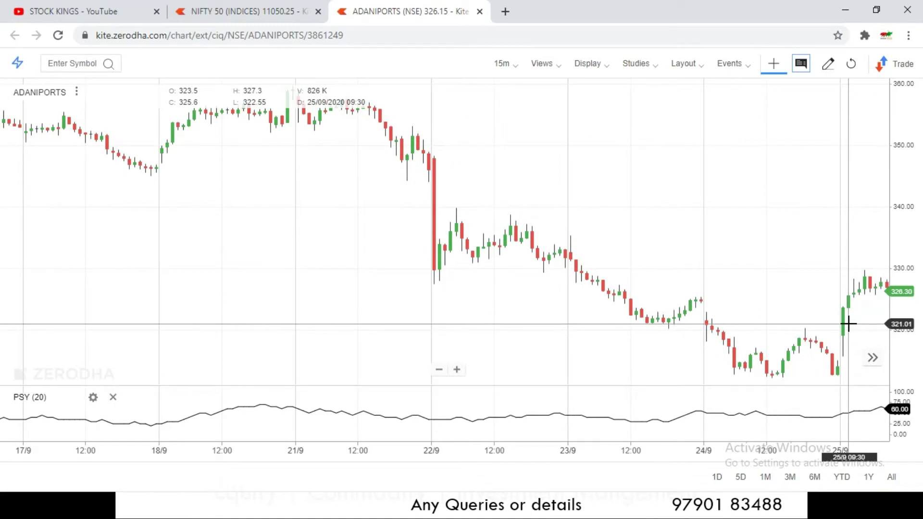
pyautogui.moveTo(847, 323); pyautogui.dragTo(833, 323)
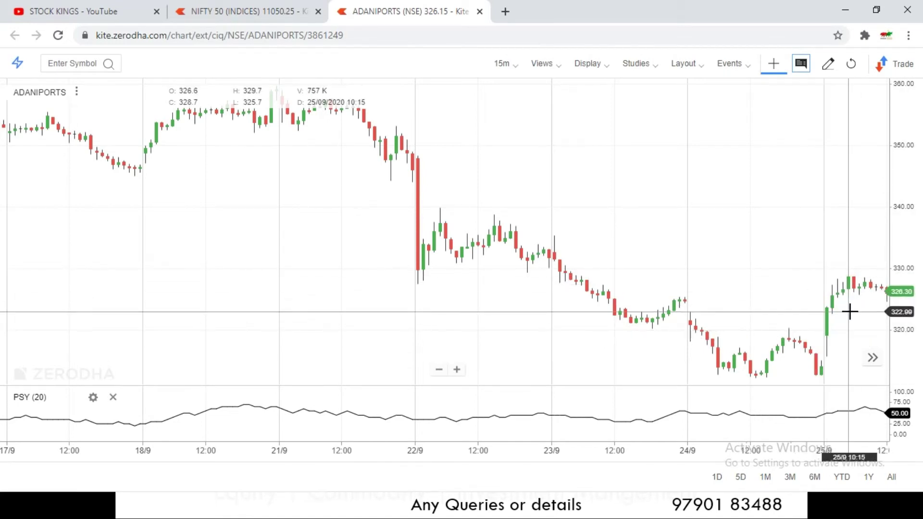
pyautogui.moveTo(849, 312); pyautogui.dragTo(758, 309)
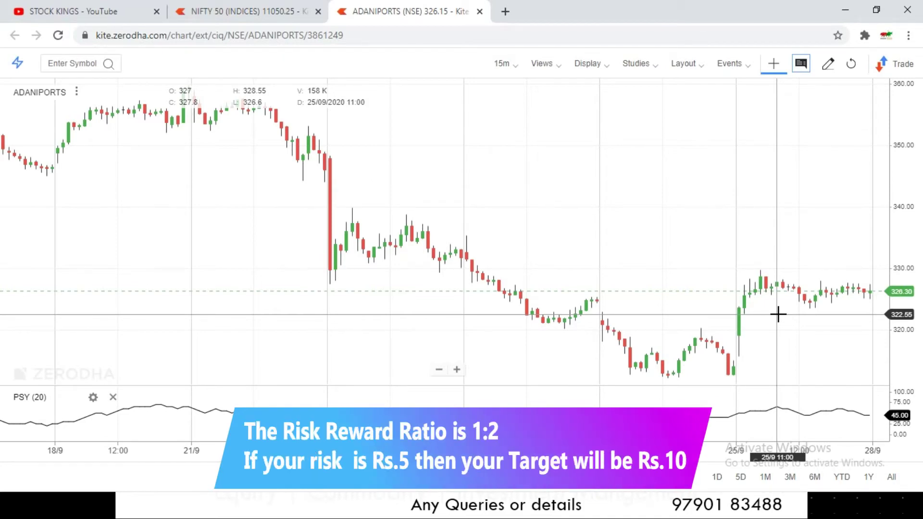
# - Shift the chart toward the latest candles and read a 25/9 afternoon candle's OHLC values
pyautogui.moveTo(814, 319); pyautogui.dragTo(798, 323)
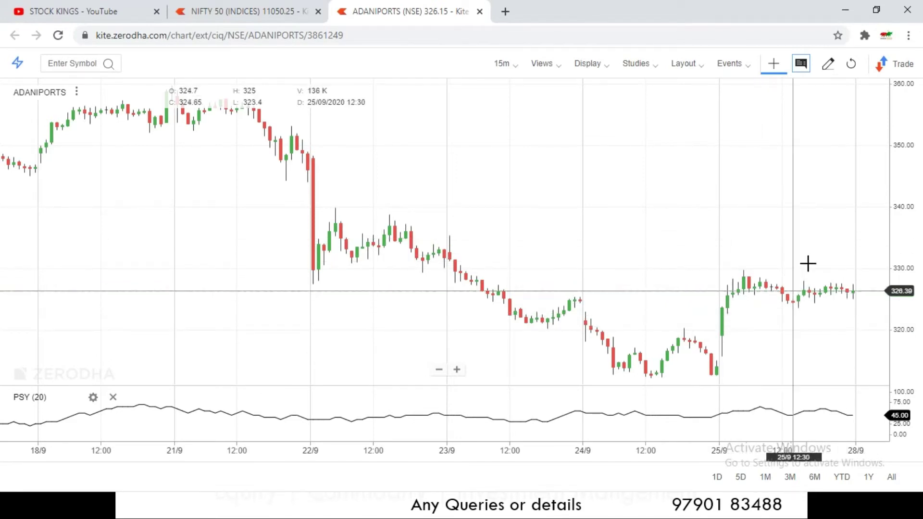
pyautogui.click(847, 322)
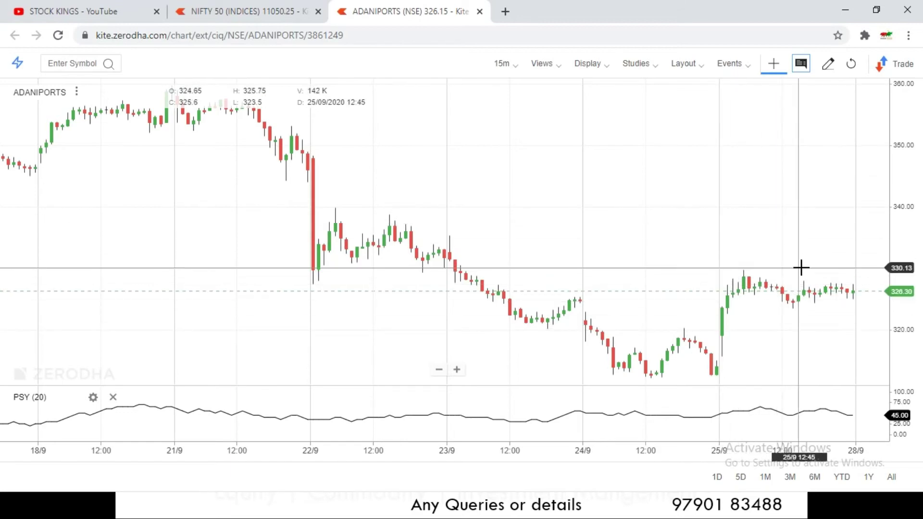
pyautogui.moveTo(853, 325); pyautogui.dragTo(836, 334)
pyautogui.scroll(3, 832, 326)
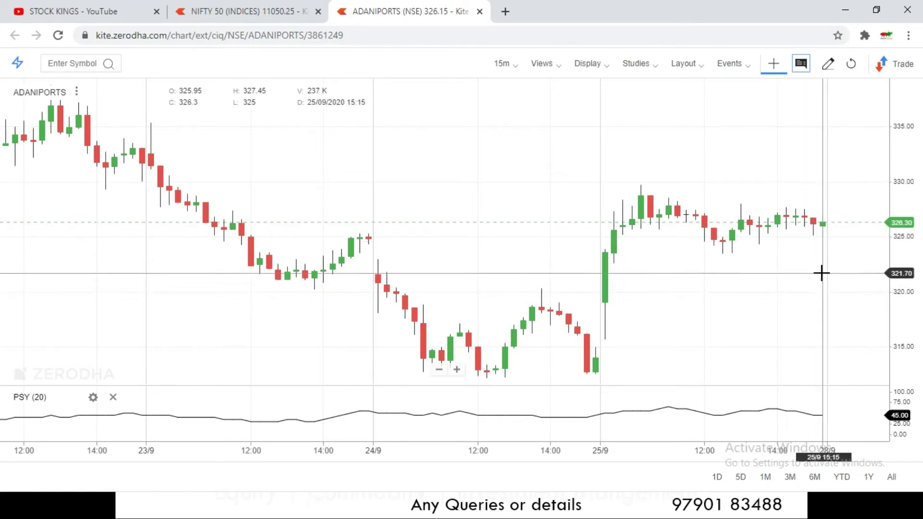
pyautogui.scroll(-5, 823, 267)
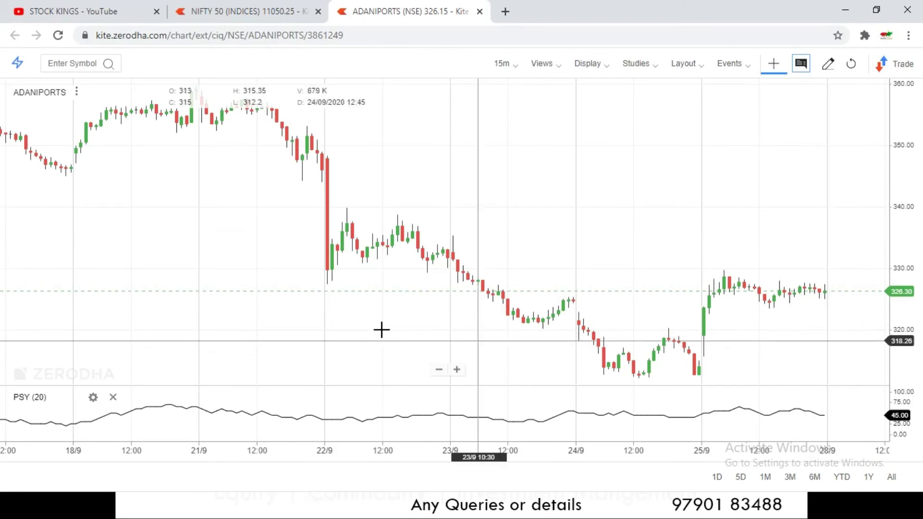
# - Pan the ADANIPORTS chart back through September until 31/8 to 8/9 is shown
pyautogui.moveTo(226, 249); pyautogui.dragTo(840, 282)
pyautogui.moveTo(500, 282); pyautogui.dragTo(824, 316)
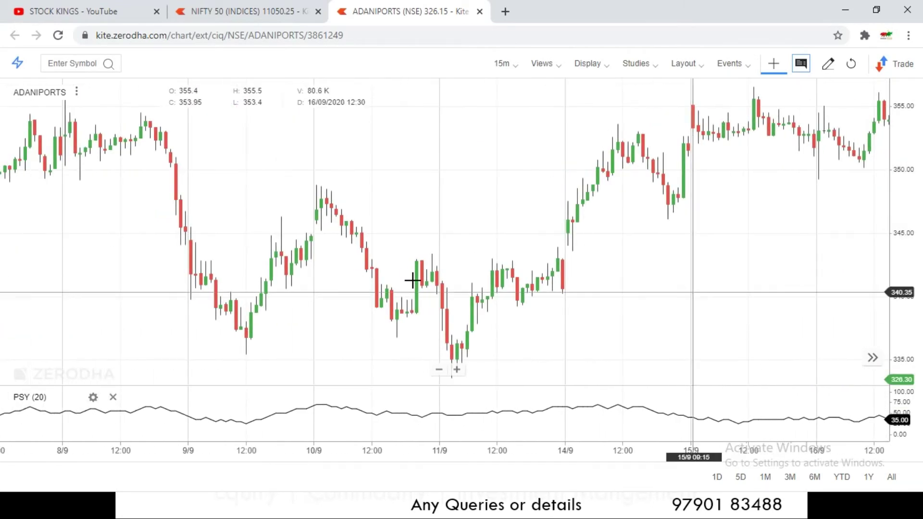
pyautogui.moveTo(334, 272); pyautogui.dragTo(670, 305)
pyautogui.moveTo(183, 298); pyautogui.dragTo(419, 297)
pyautogui.moveTo(245, 295); pyautogui.dragTo(623, 354)
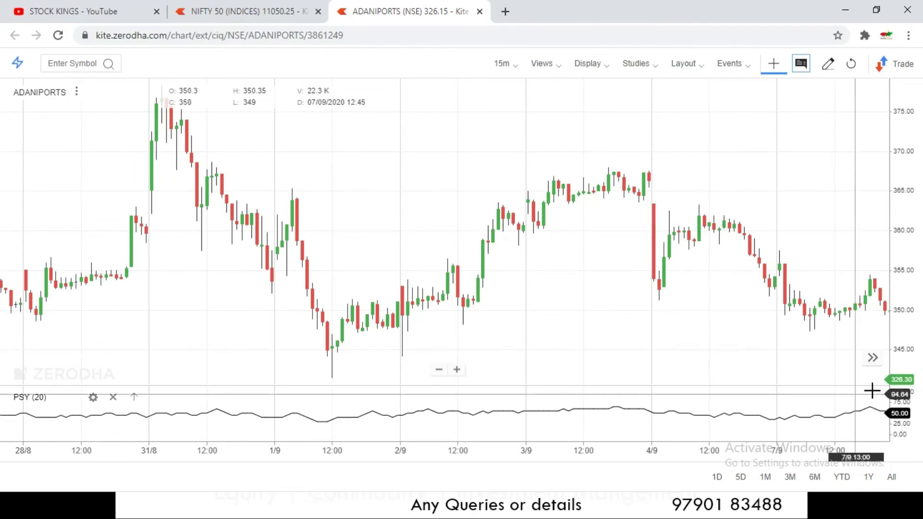
pyautogui.moveTo(822, 335); pyautogui.dragTo(693, 358)
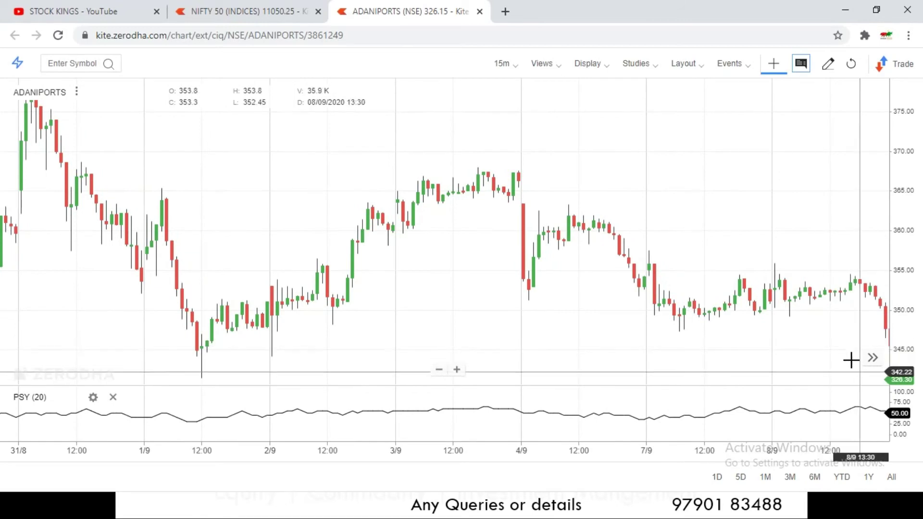
pyautogui.moveTo(855, 375); pyautogui.dragTo(845, 366)
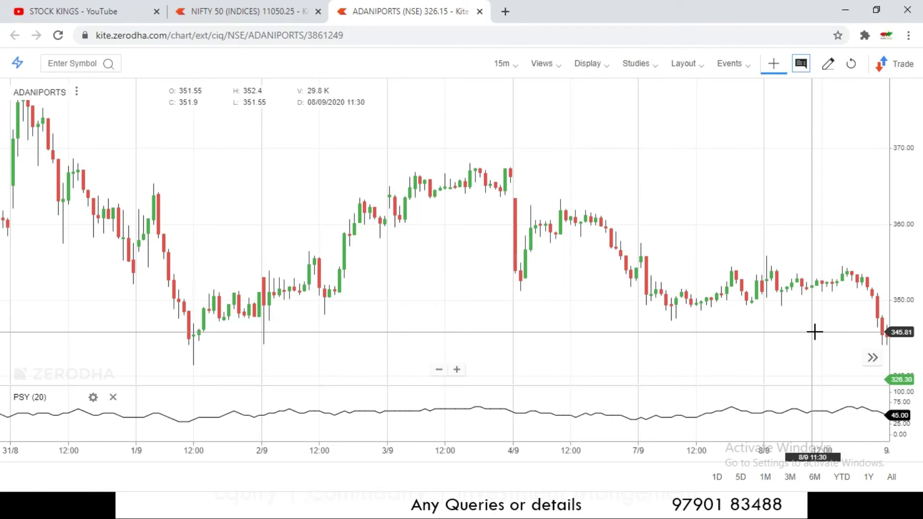
# - Shift the ADANIPORTS chart to show the 1/9–9/9 candles
pyautogui.moveTo(833, 282); pyautogui.dragTo(742, 200)
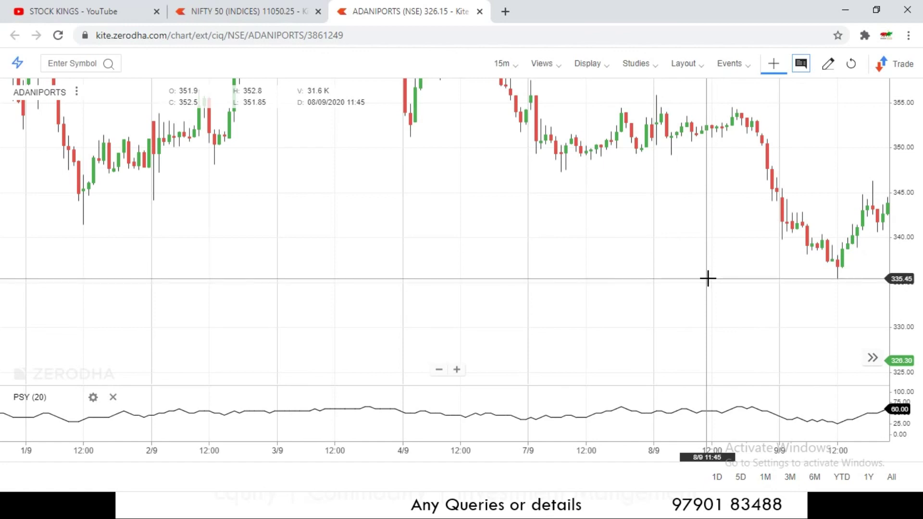
# - Switch to the STOCK KINGS YouTube channel's Videos page in the browser
pyautogui.click(123, 9)
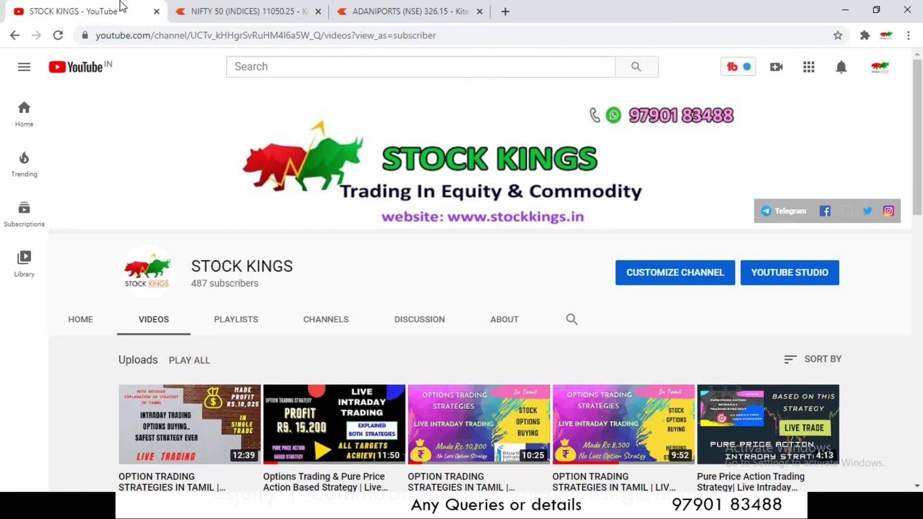